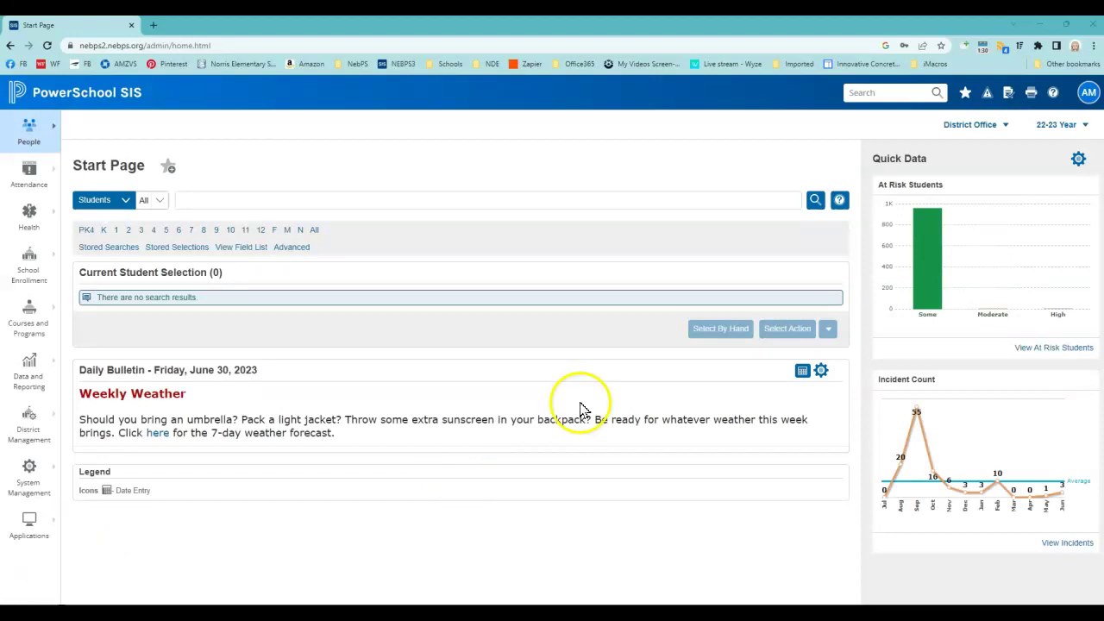
Step: Search the site for the "transfer info" page and for the "course reg" page
{"action": "left_click", "coordinate": [886, 93]}
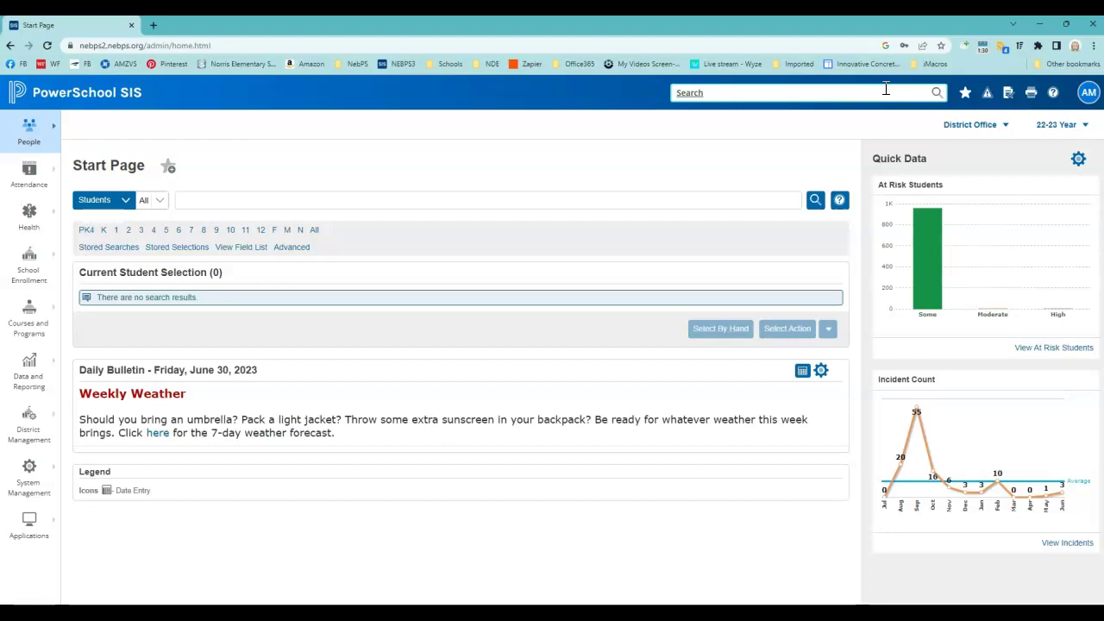
{"action": "type", "text": "translfer info"}
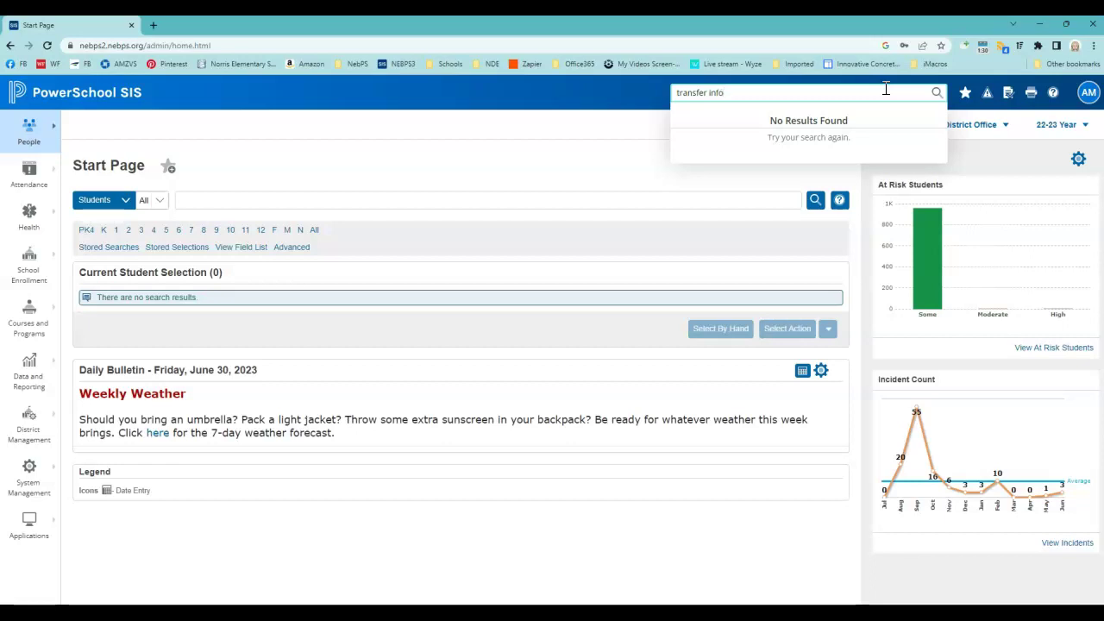
{"action": "key", "text": "BackSpace"}
{"action": "key", "text": "BackSpace"}
{"action": "key", "text": "BackSpace"}
{"action": "key", "text": "BackSpace"}
{"action": "key", "text": "BackSpace"}
{"action": "key", "text": "BackSpace"}
{"action": "key", "text": "BackSpace"}
{"action": "key", "text": "BackSpace"}
{"action": "key", "text": "BackSpace"}
{"action": "key", "text": "BackSpace"}
{"action": "key", "text": "BackSpace"}
{"action": "key", "text": "BackSpace"}
{"action": "key", "text": "BackSpace"}
{"action": "type", "text": "course reg"}
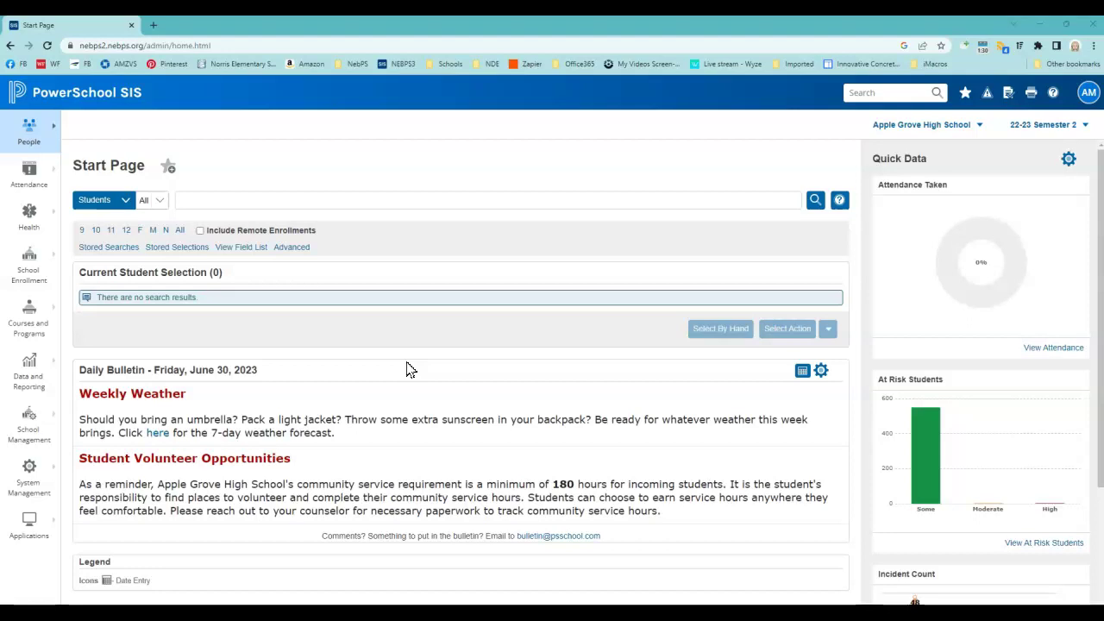
Step: List the grade 11 students at Apple Grove High School and open the first student's record
{"action": "left_click", "coordinate": [113, 232]}
{"action": "left_click", "coordinate": [112, 233]}
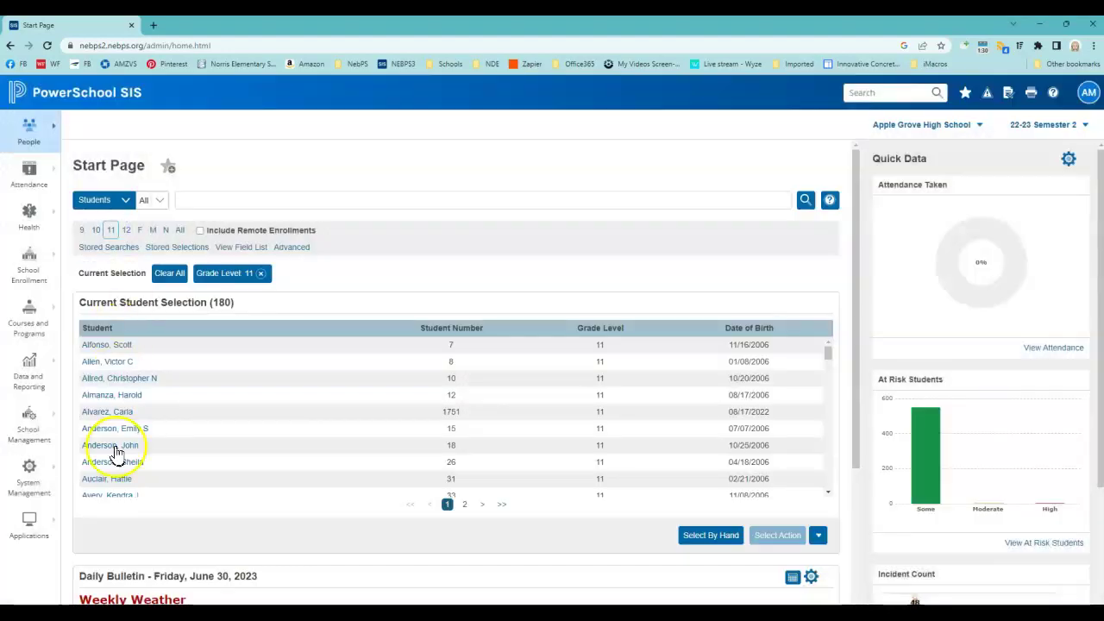
{"action": "left_click", "coordinate": [123, 346]}
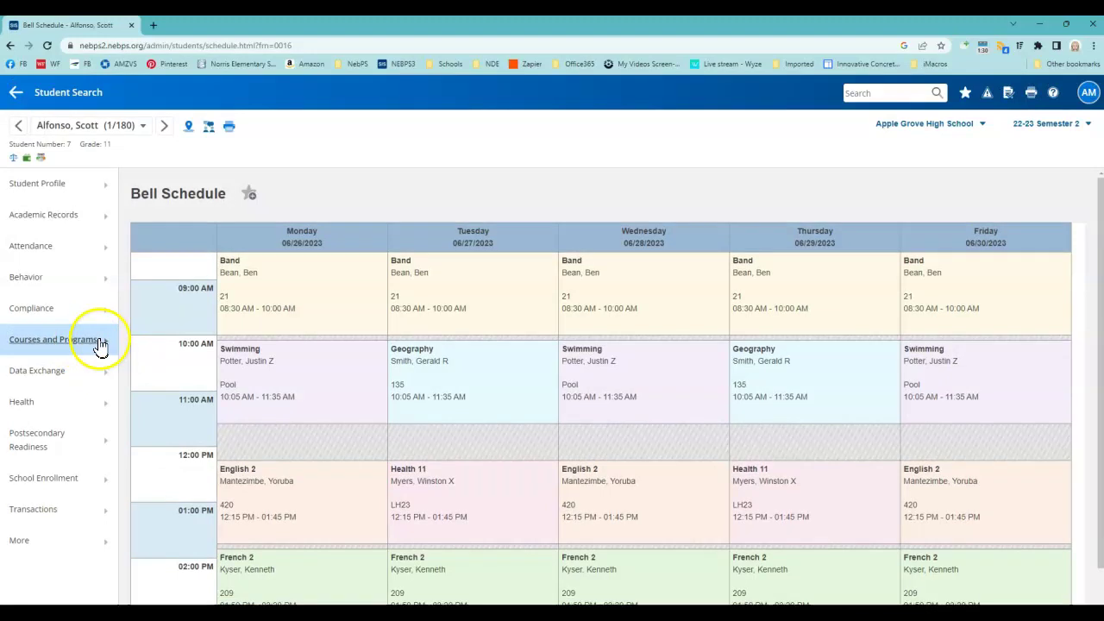
Step: View the student's Course Registrations and List Schedule pages, and check the other Courses and Programs options
{"action": "left_click", "coordinate": [105, 347]}
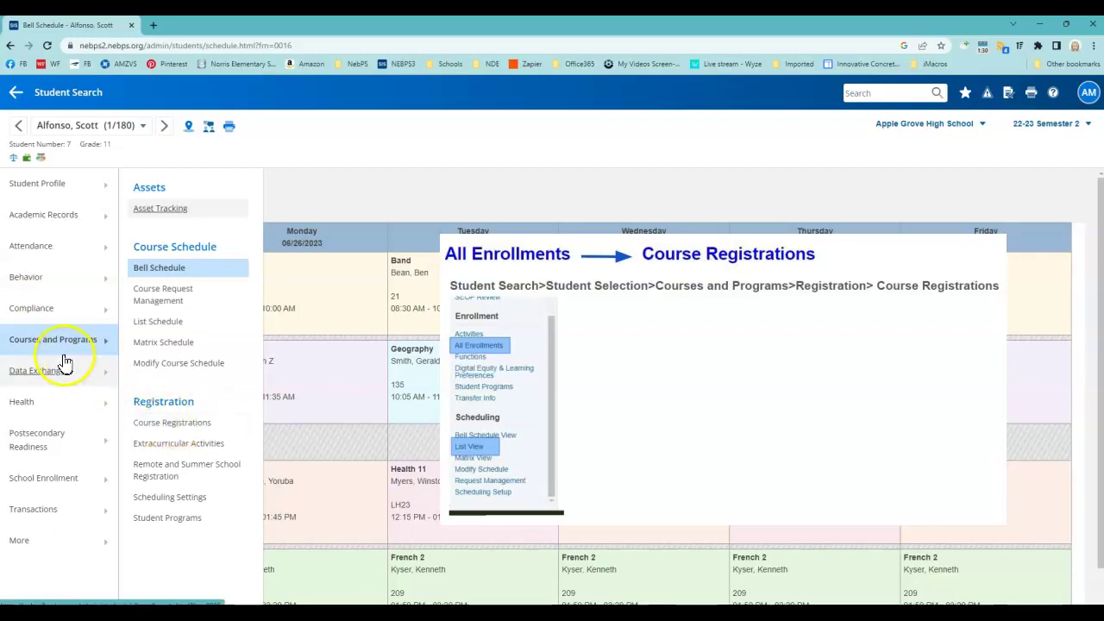
{"action": "left_click", "coordinate": [172, 423]}
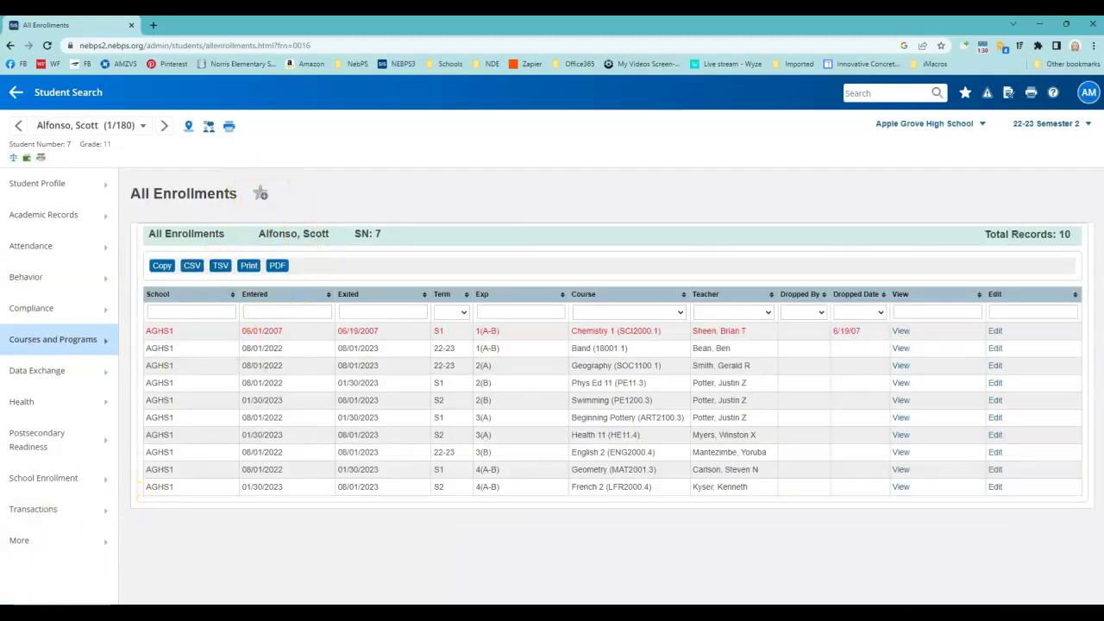
{"action": "mouse_move", "coordinate": [67, 576]}
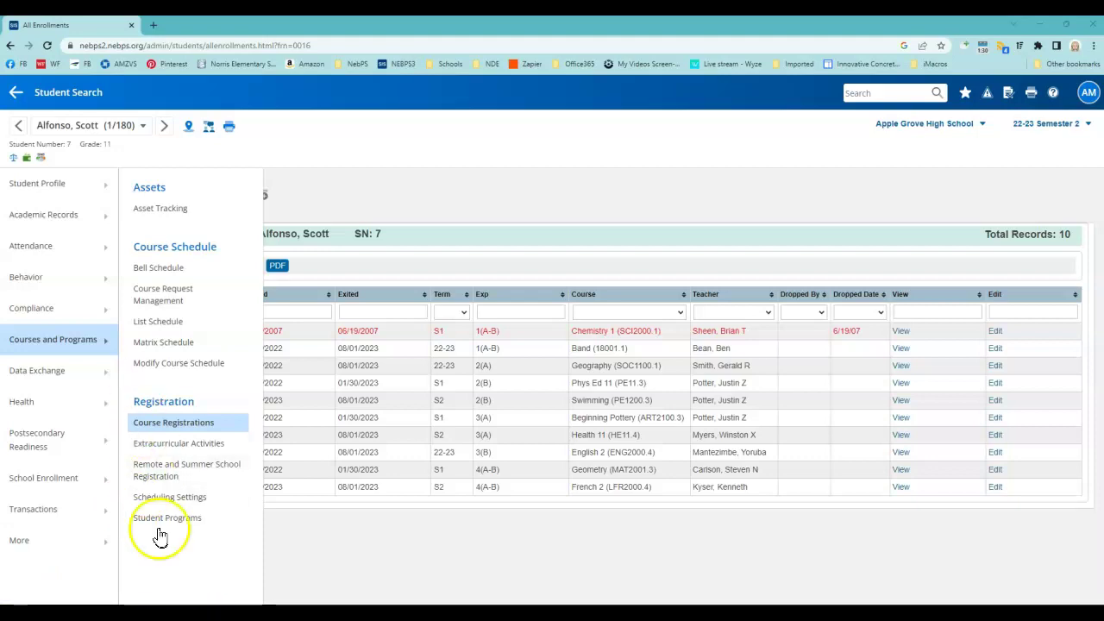
{"action": "left_click", "coordinate": [164, 323]}
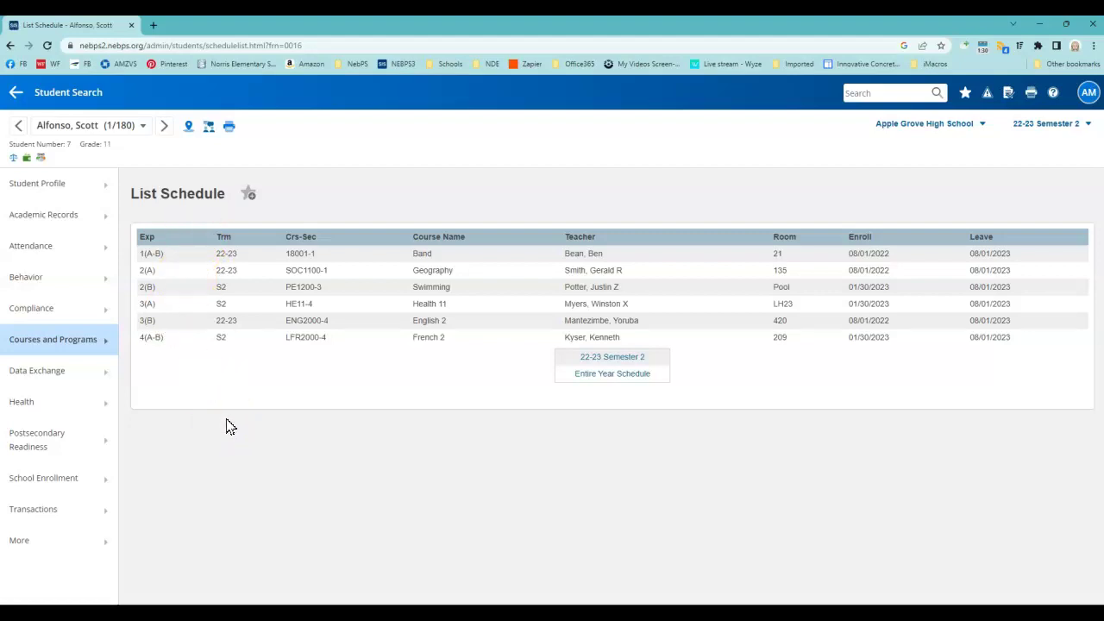
{"action": "left_click", "coordinate": [110, 345]}
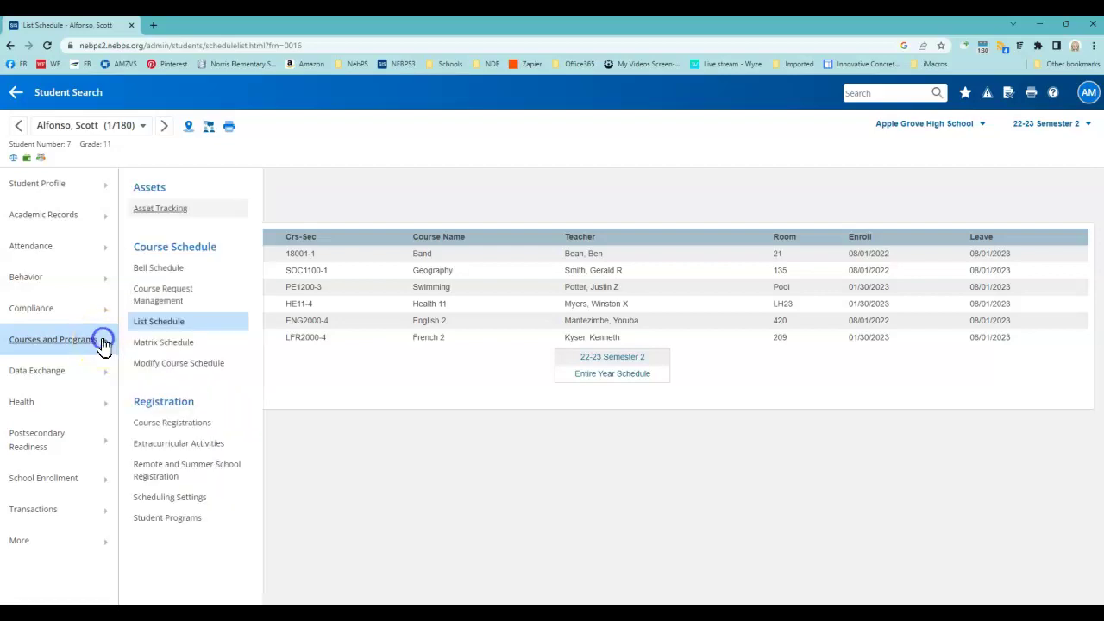
{"action": "left_click", "coordinate": [151, 404]}
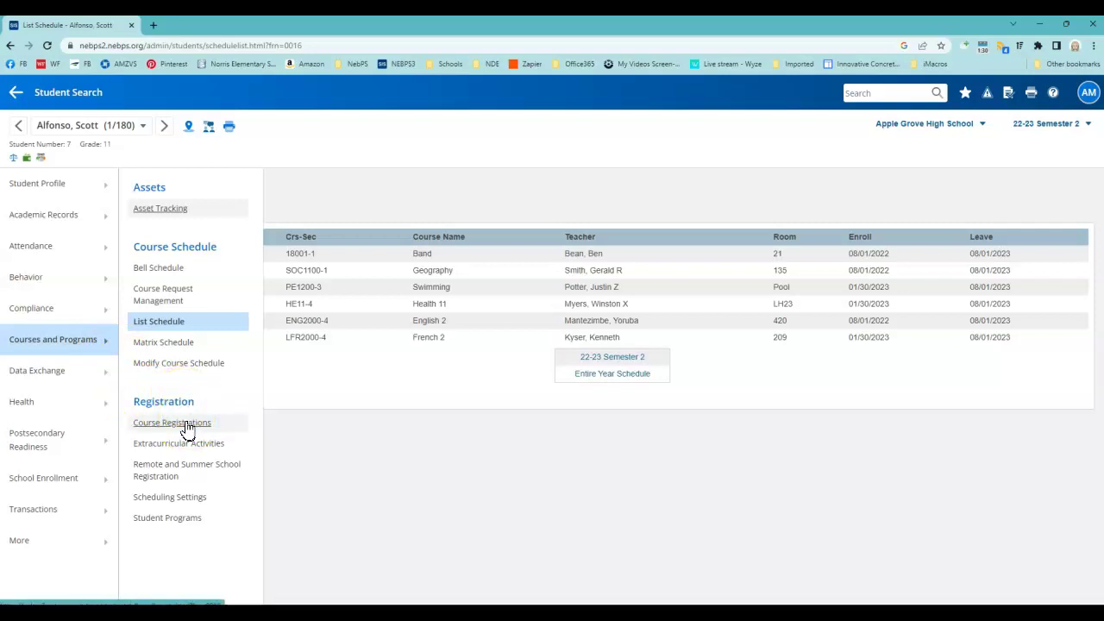
Step: Return to the student list, reopen the first student and review the parent, guardian, email and alert fields on the Guardians page
{"action": "key", "text": "alt+Left"}
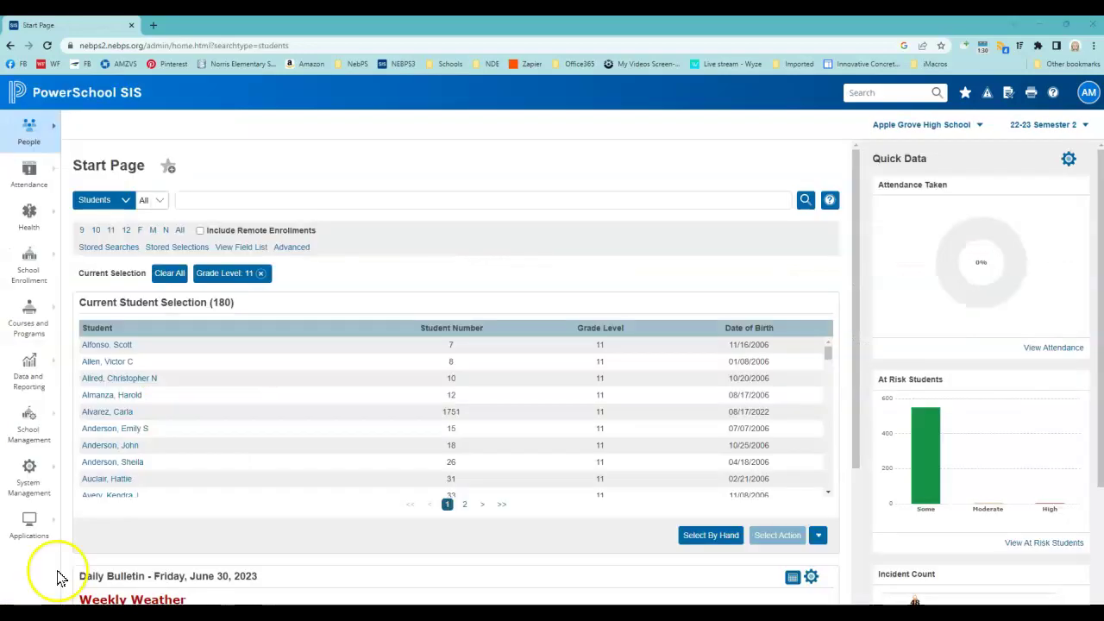
{"action": "left_click", "coordinate": [125, 346]}
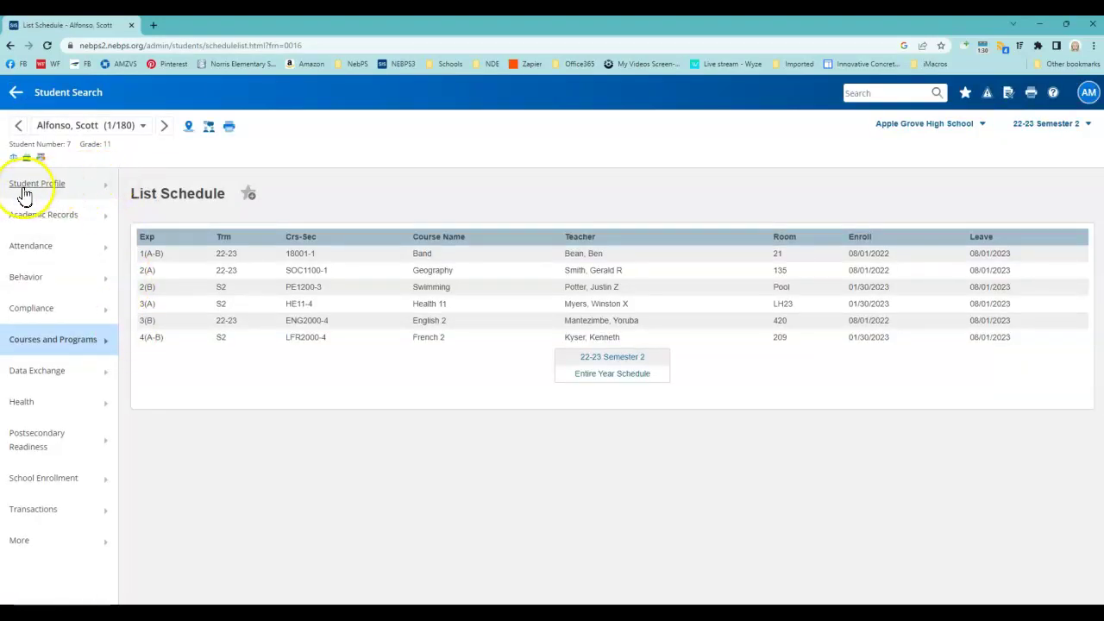
{"action": "left_click", "coordinate": [109, 186]}
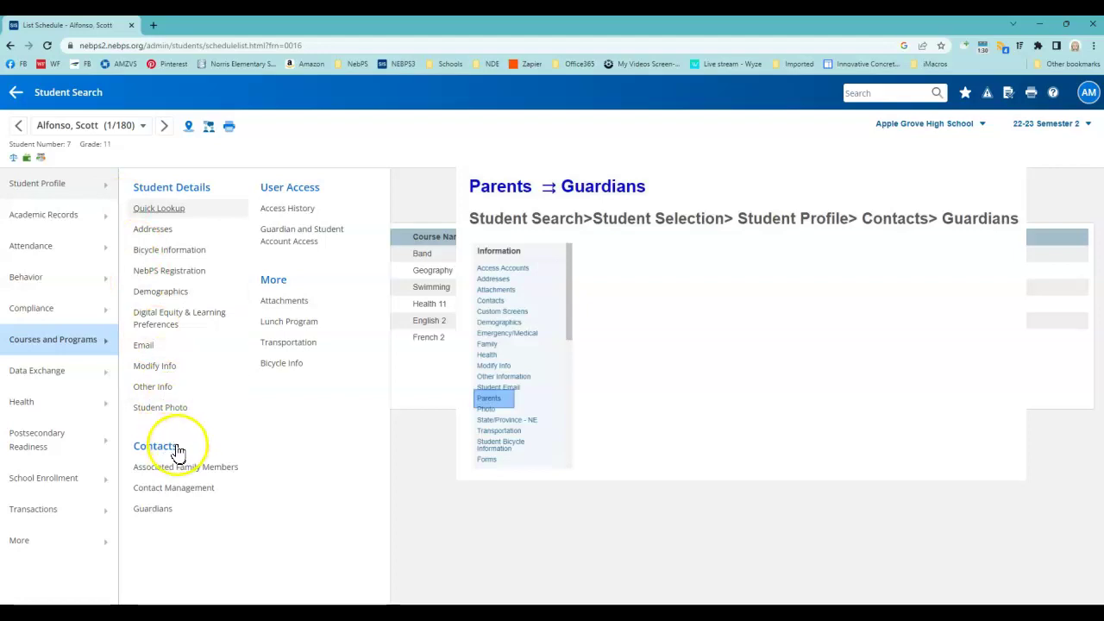
{"action": "left_click", "coordinate": [157, 511]}
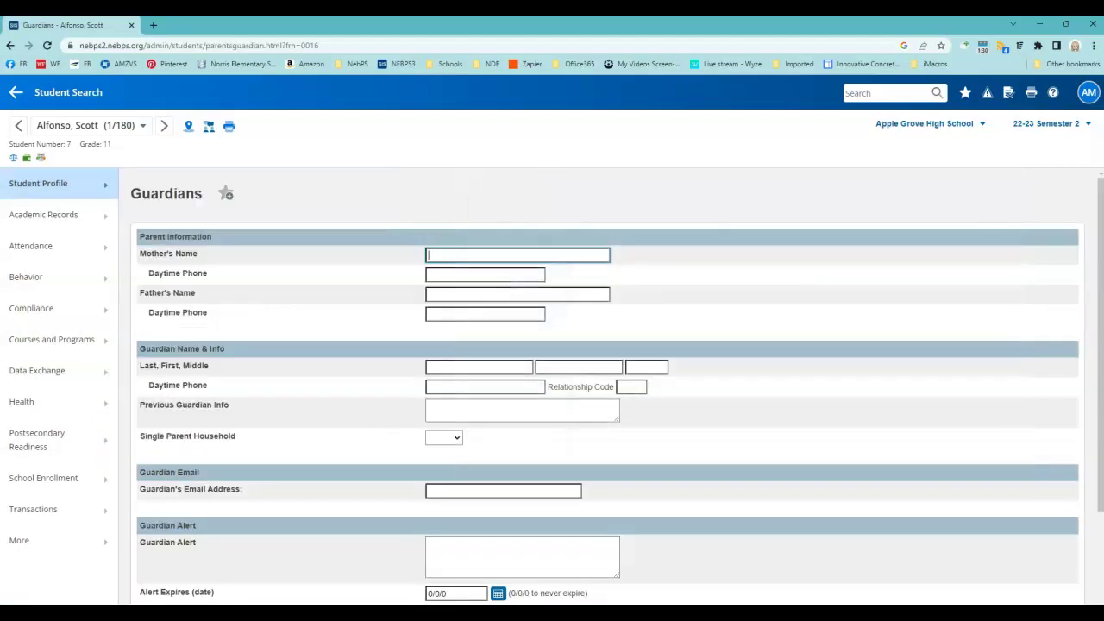
{"action": "scroll", "coordinate": [601, 291], "scroll_direction": "down", "scroll_amount": 2}
{"action": "scroll", "coordinate": [601, 291], "scroll_direction": "down", "scroll_amount": 1}
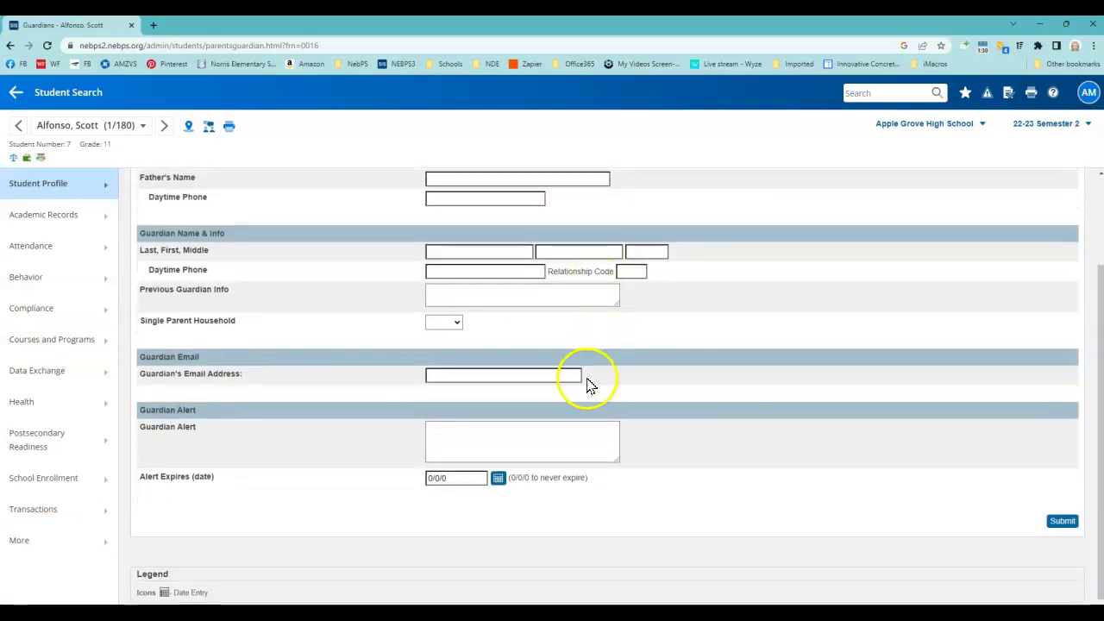
{"action": "scroll", "coordinate": [638, 382], "scroll_direction": "up", "scroll_amount": 1}
{"action": "scroll", "coordinate": [641, 382], "scroll_direction": "up", "scroll_amount": 3}
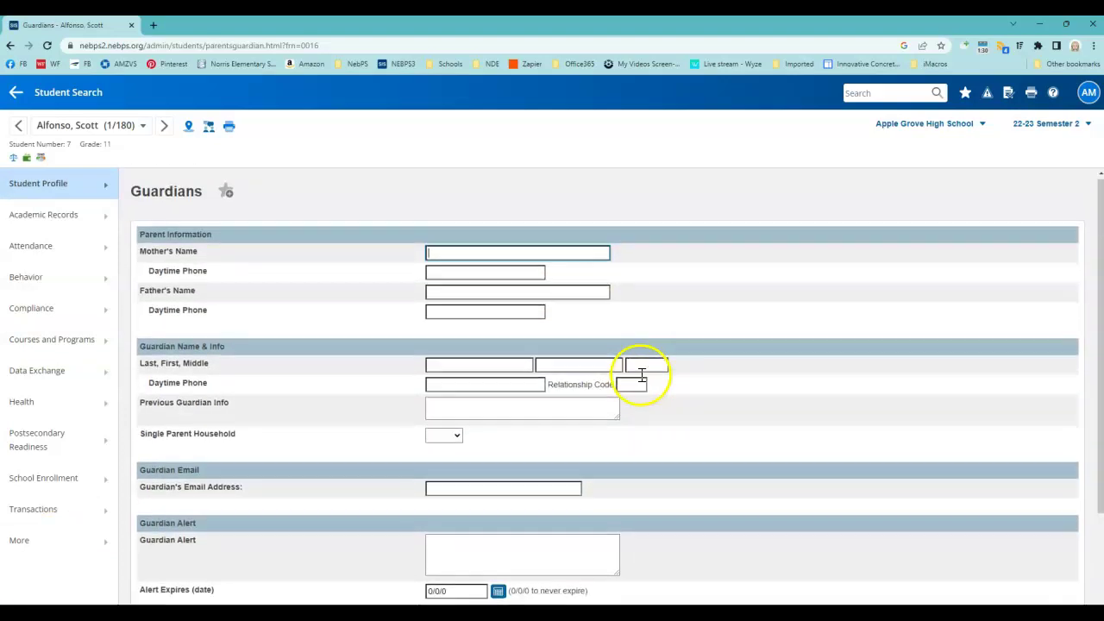
{"action": "scroll", "coordinate": [638, 374], "scroll_direction": "down", "scroll_amount": 3}
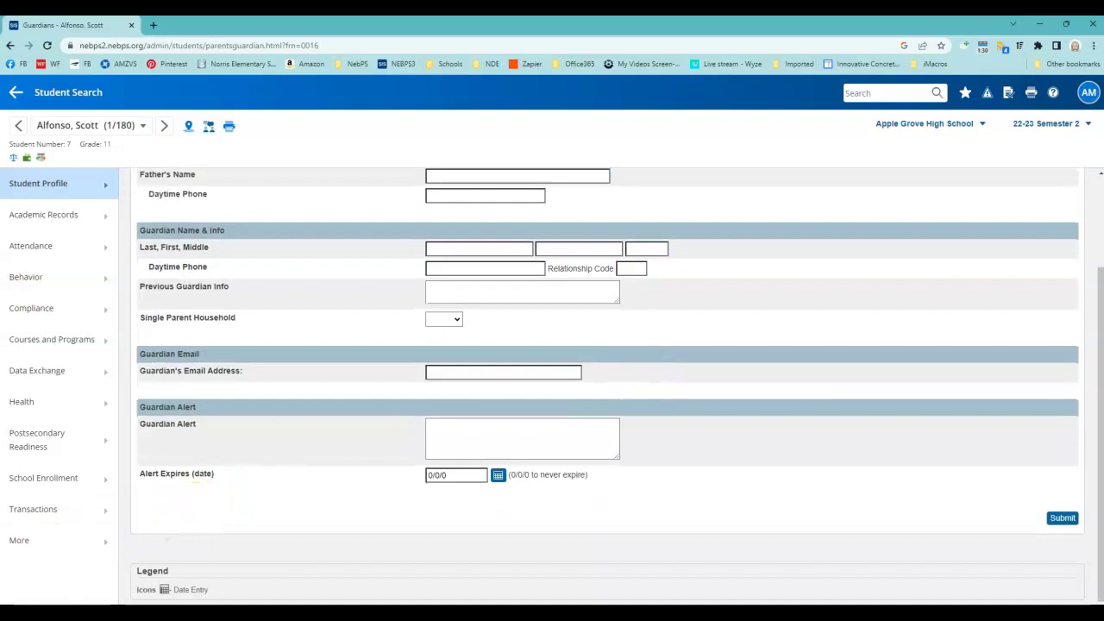
Step: Go back to the student list and open the first student's Student Information page under Compliance
{"action": "key", "text": "alt+Left"}
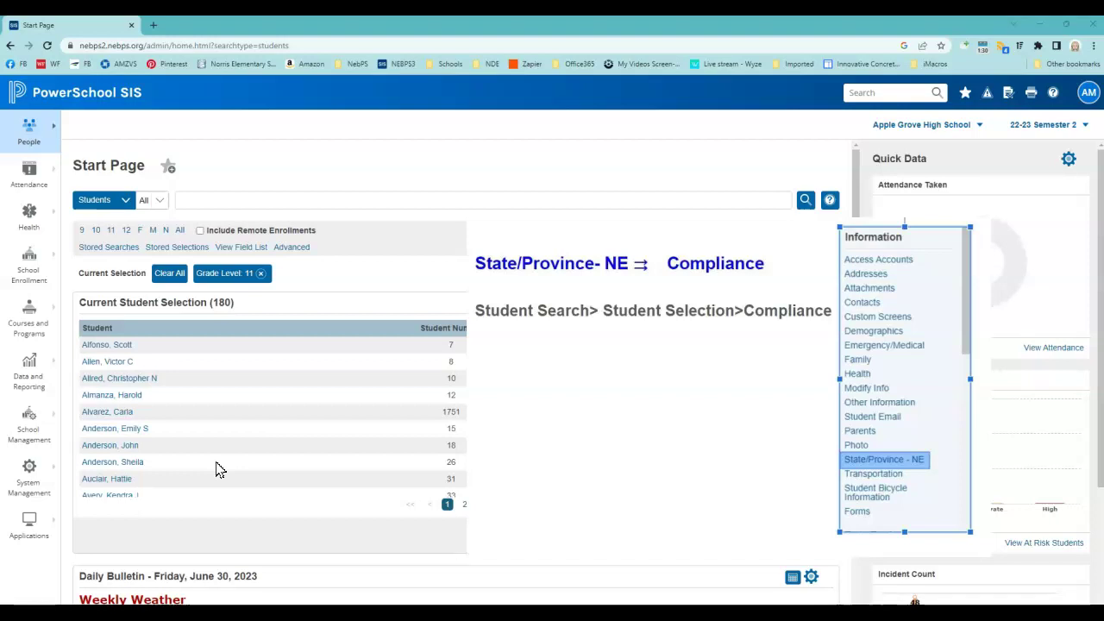
{"action": "left_click", "coordinate": [109, 347]}
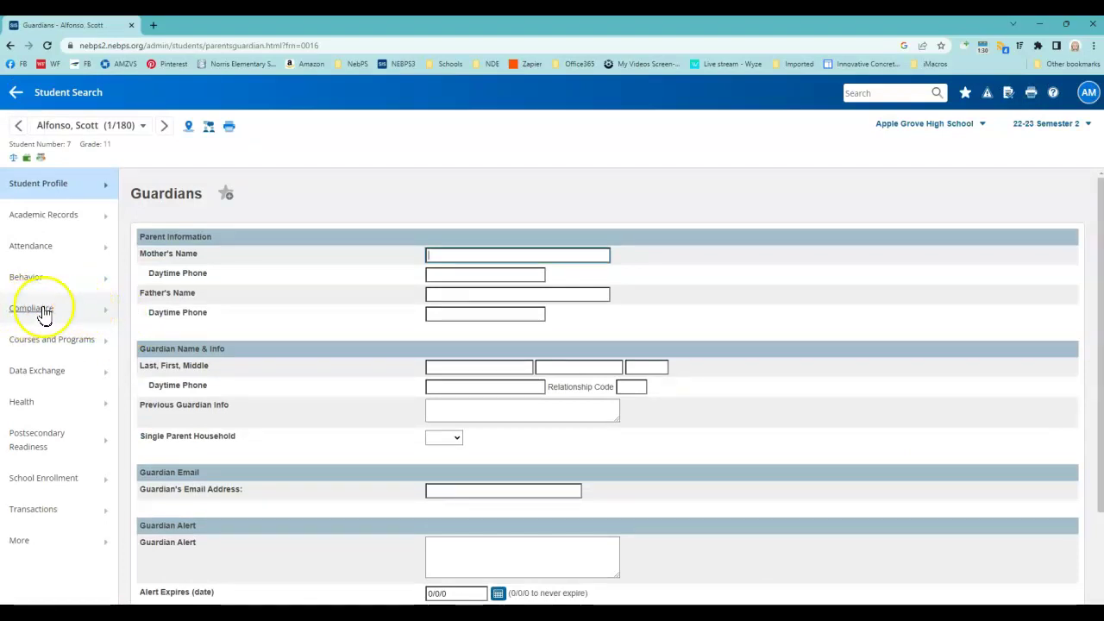
{"action": "left_click", "coordinate": [105, 313]}
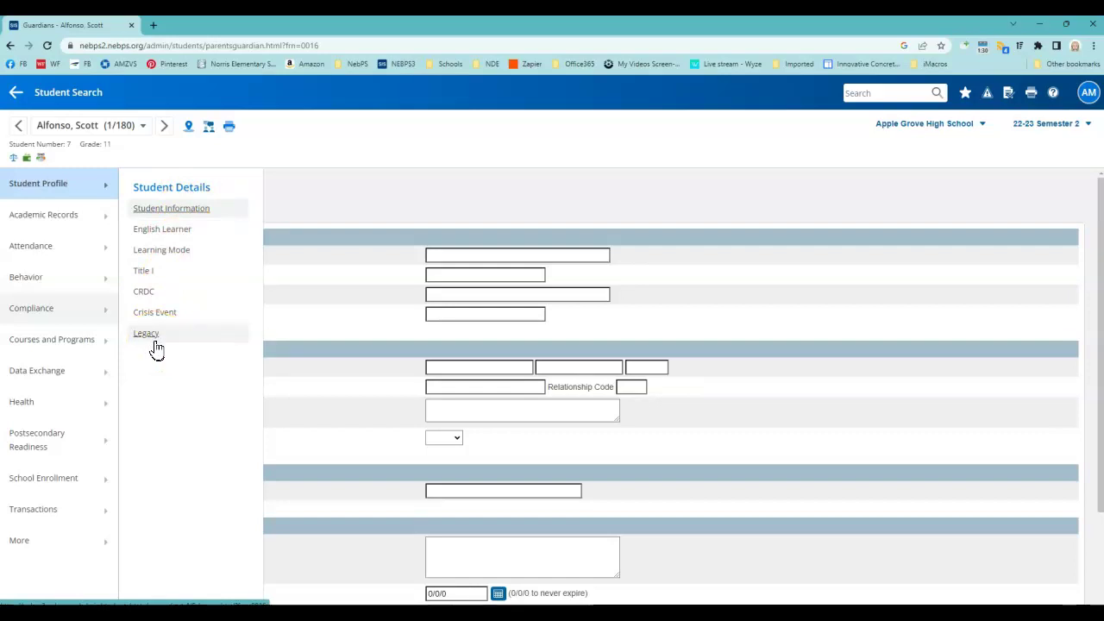
{"action": "left_click", "coordinate": [177, 216]}
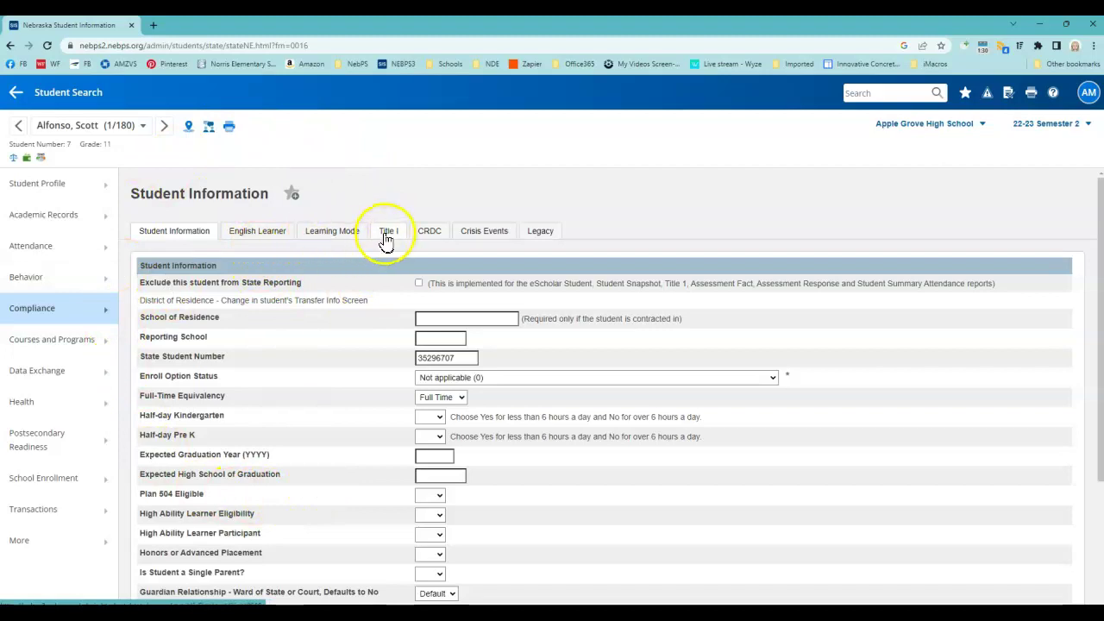
{"action": "left_click", "coordinate": [106, 314]}
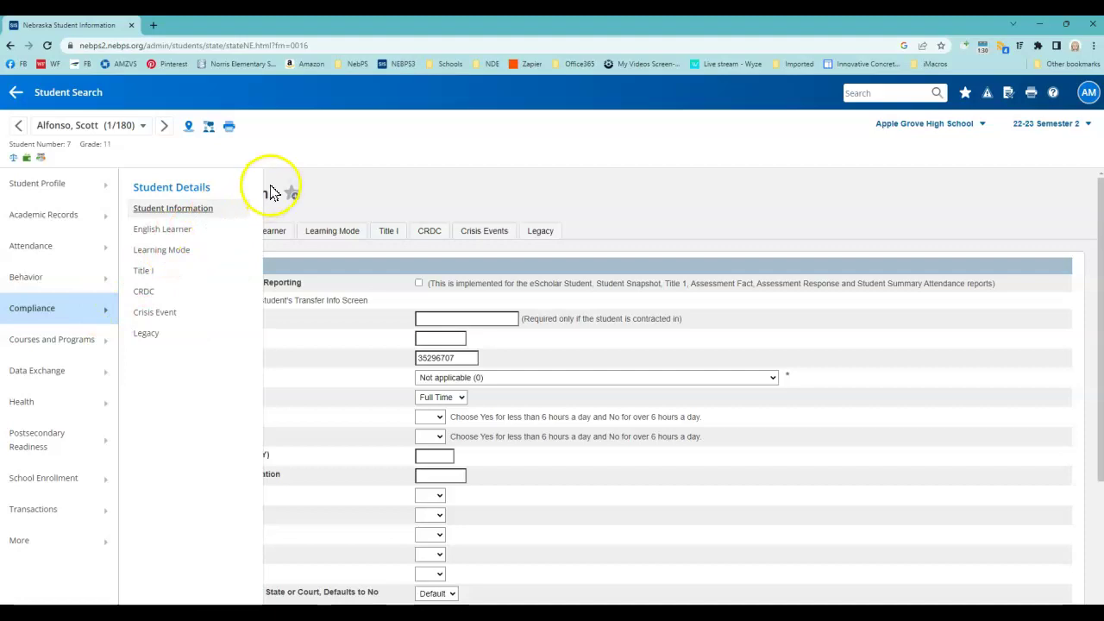
{"action": "left_click", "coordinate": [407, 188]}
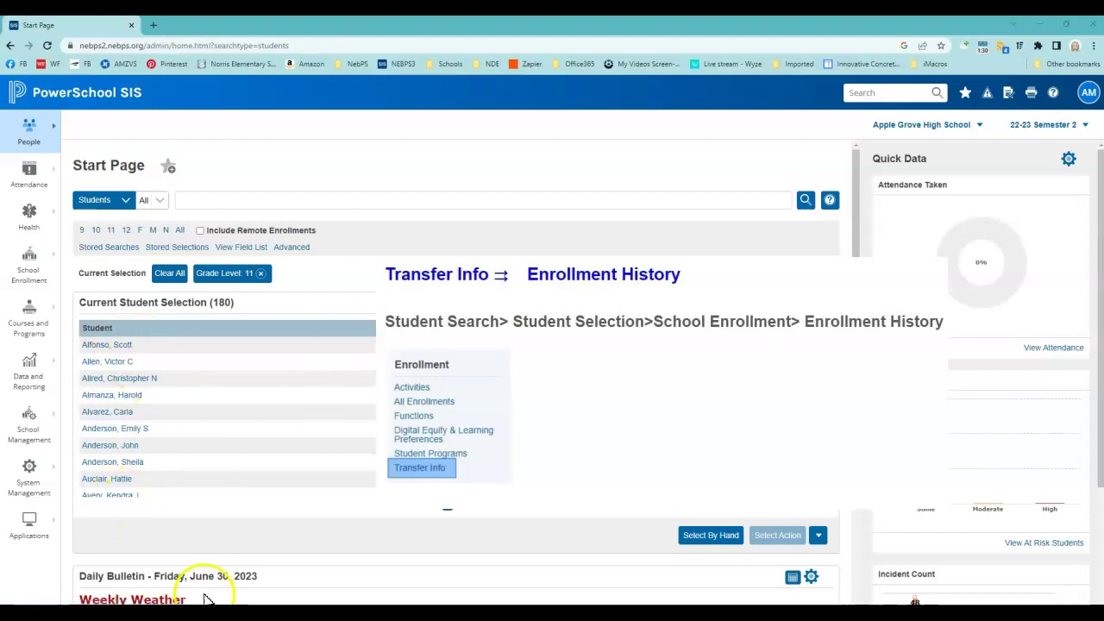
Step: Open the Enrollment History page of the sixth student in the grade 11 list
{"action": "left_click", "coordinate": [114, 429]}
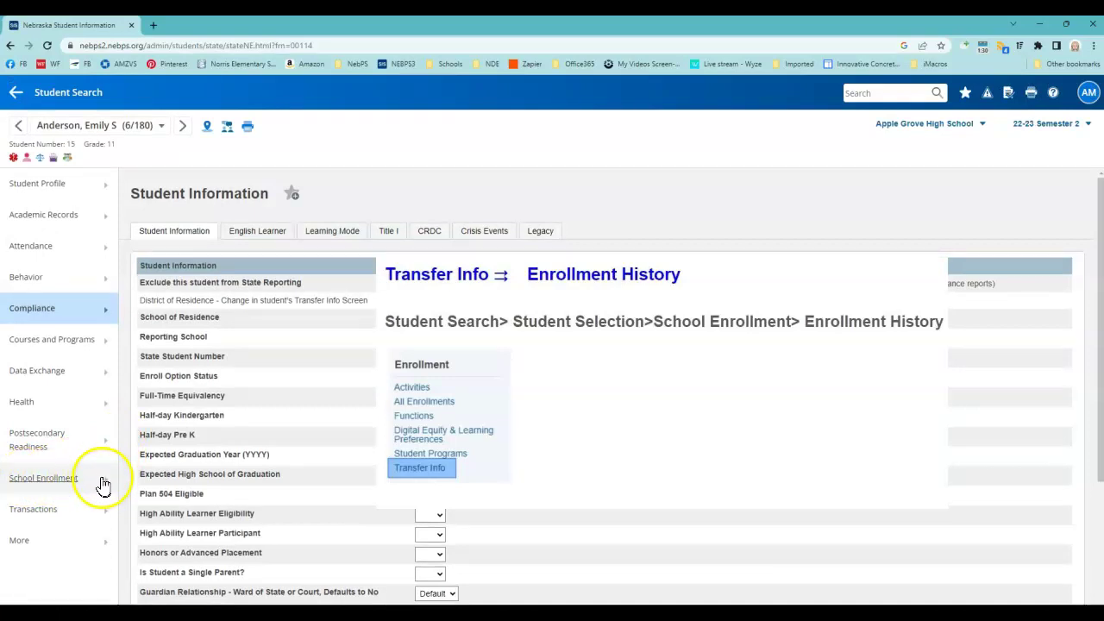
{"action": "left_click", "coordinate": [103, 485]}
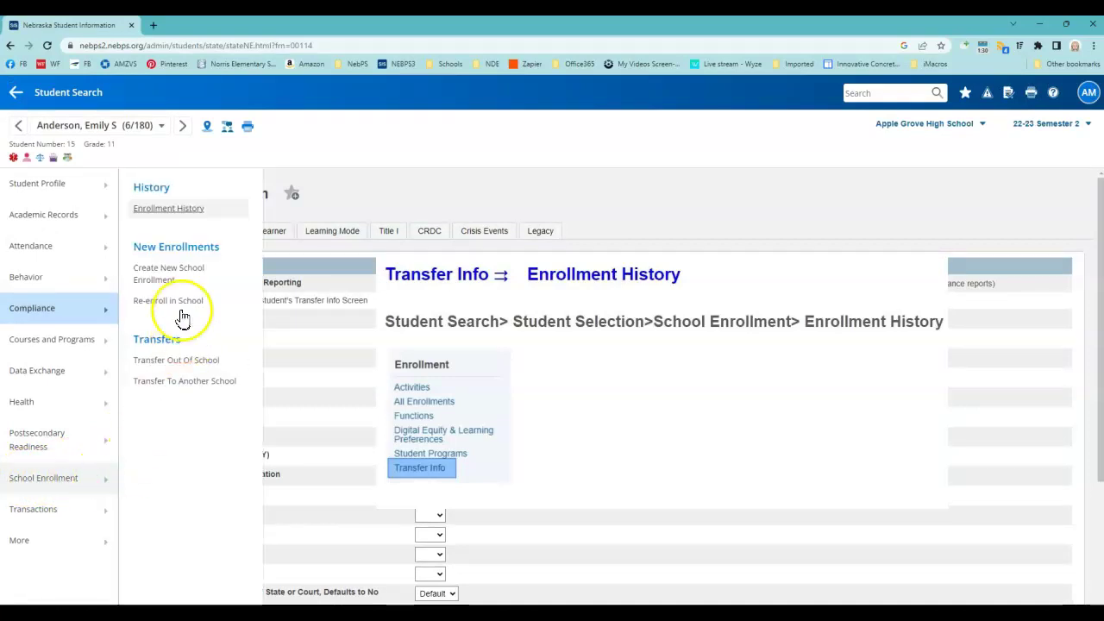
{"action": "left_click", "coordinate": [172, 209]}
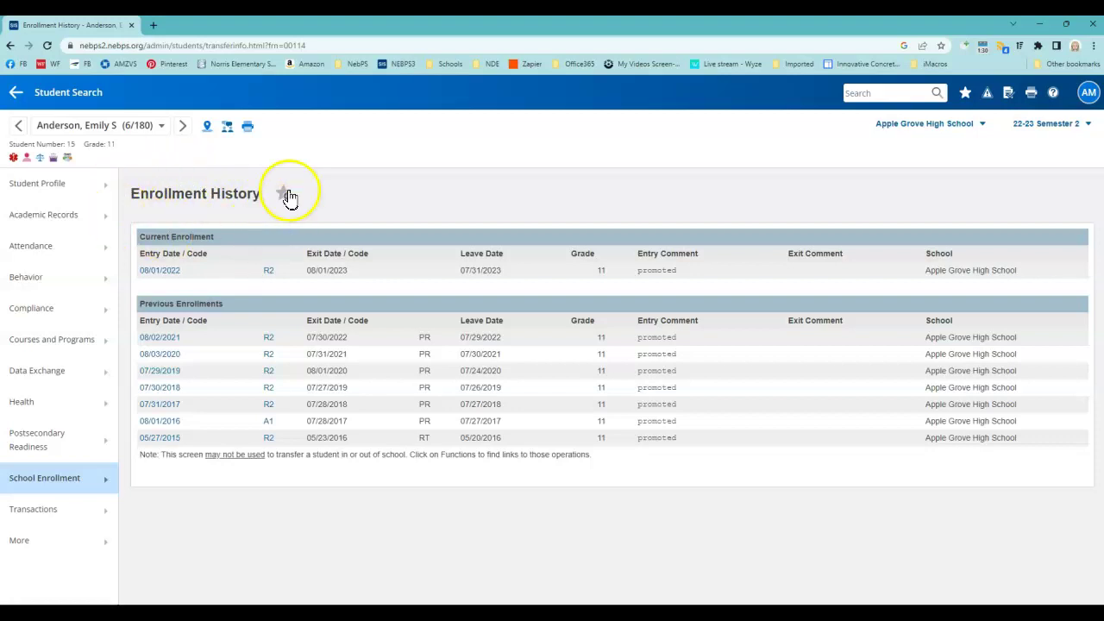
{"action": "left_click", "coordinate": [289, 196]}
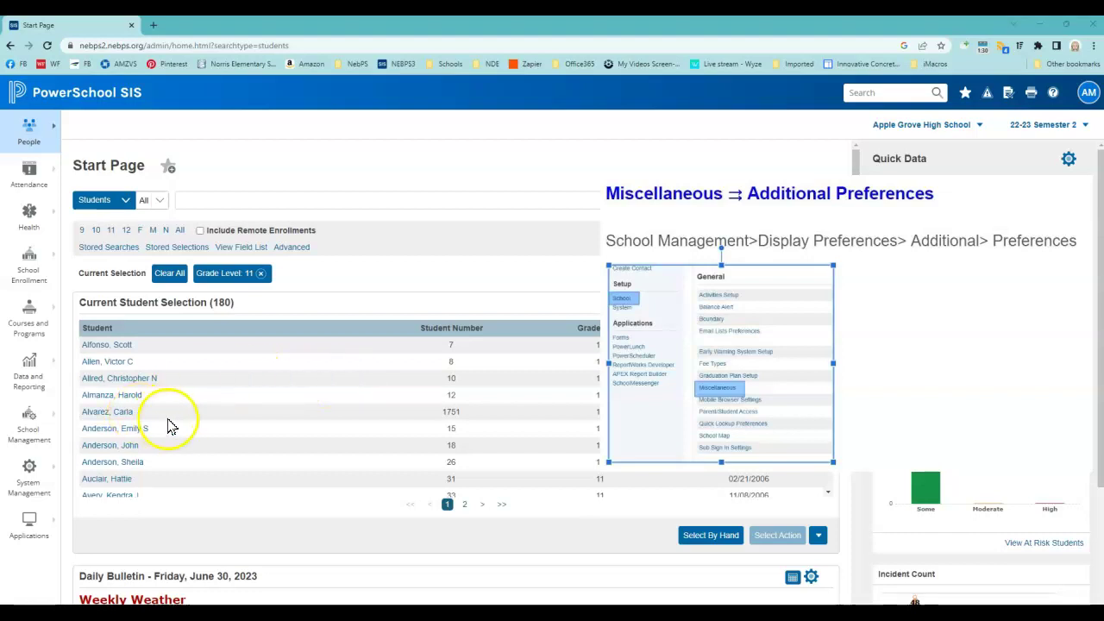
Step: Open the school's Additional Preferences page from the Display Preferences in School Management
{"action": "left_click", "coordinate": [35, 423]}
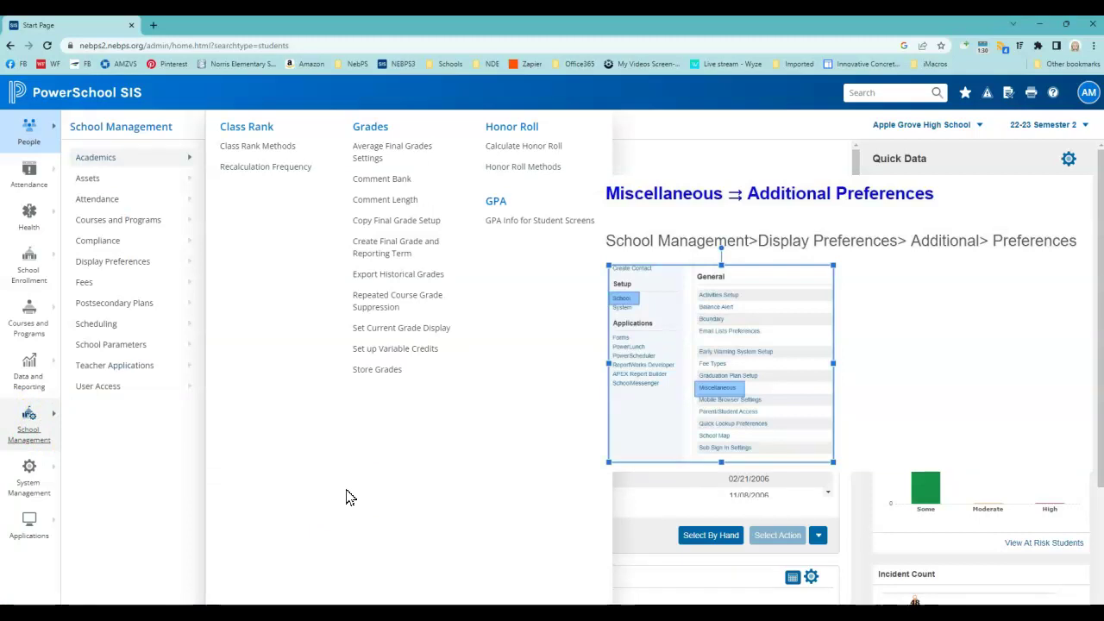
{"action": "left_click", "coordinate": [151, 263]}
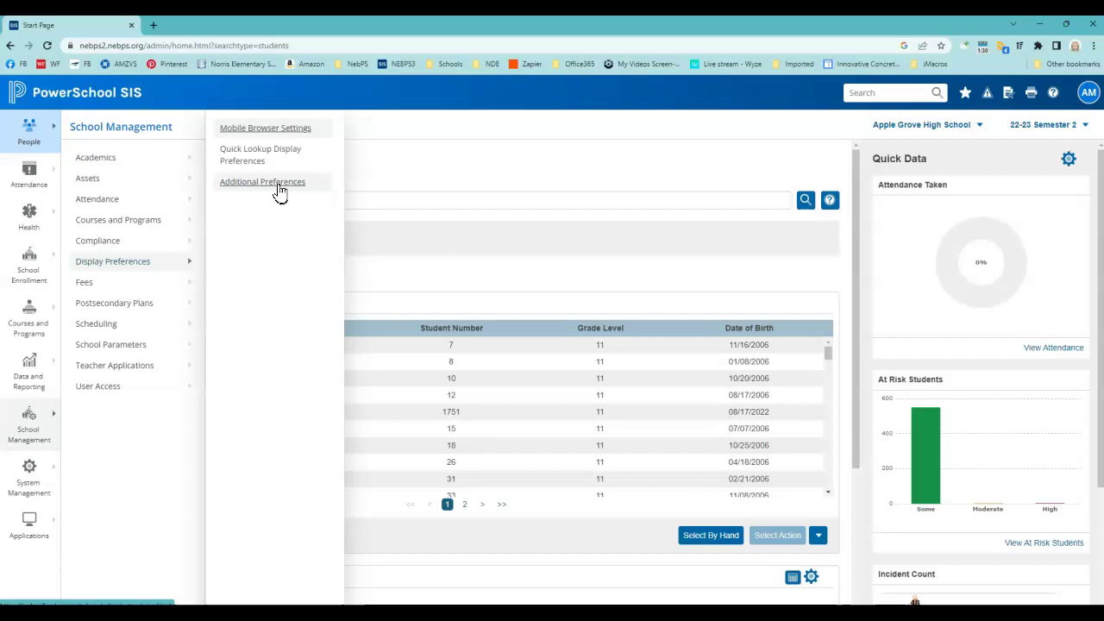
{"action": "left_click", "coordinate": [278, 190]}
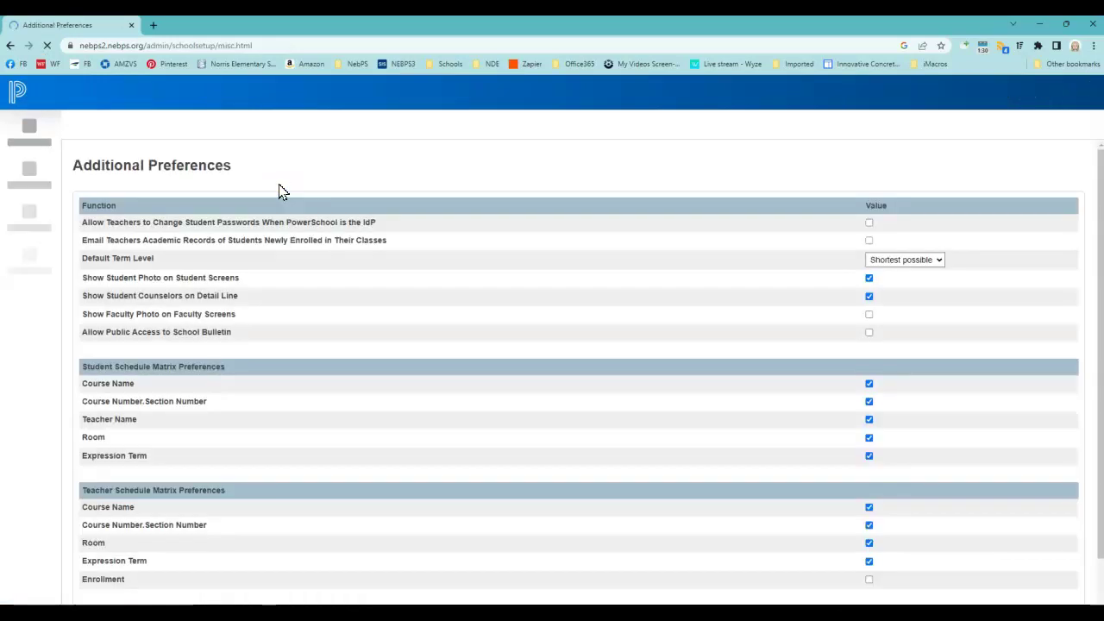